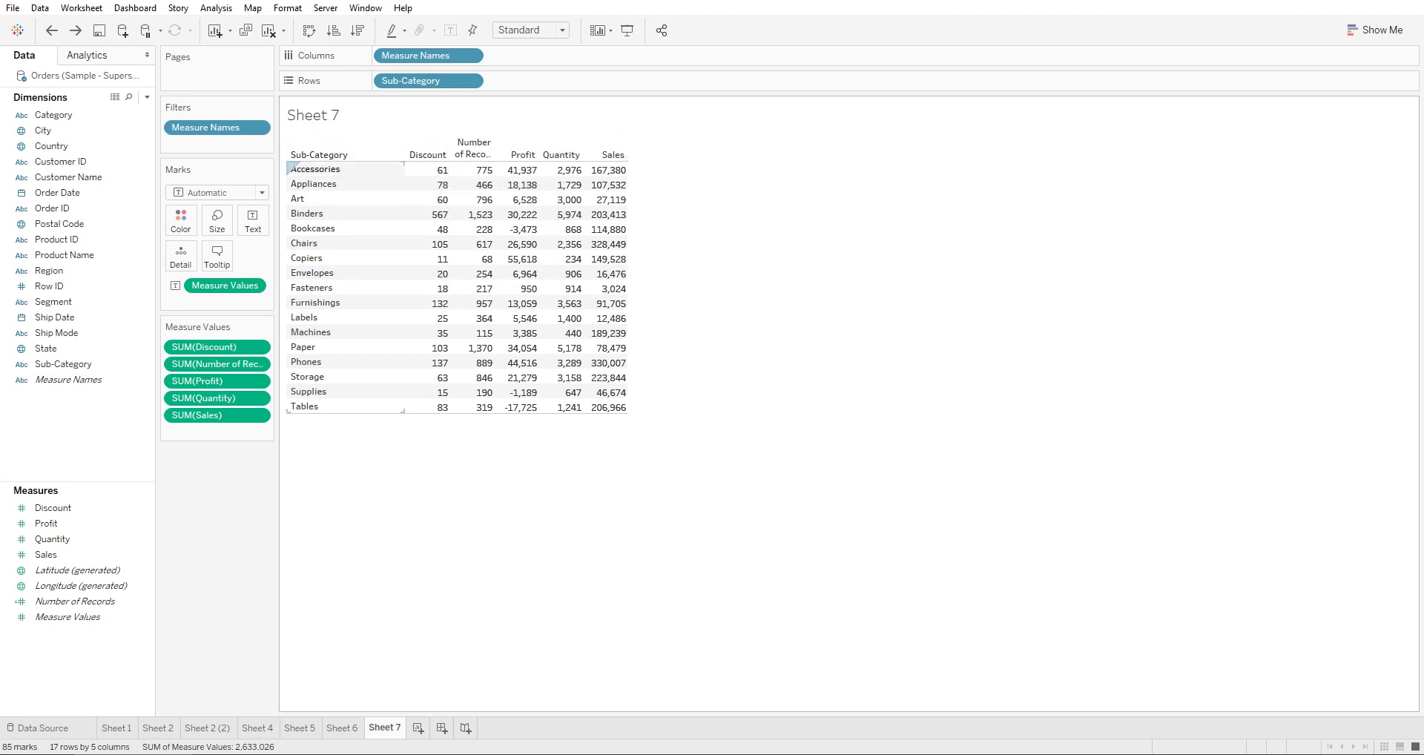
- Color the table's numbers by Measure Values, using a separate color legend for each measure
mouse_move(440, 170)
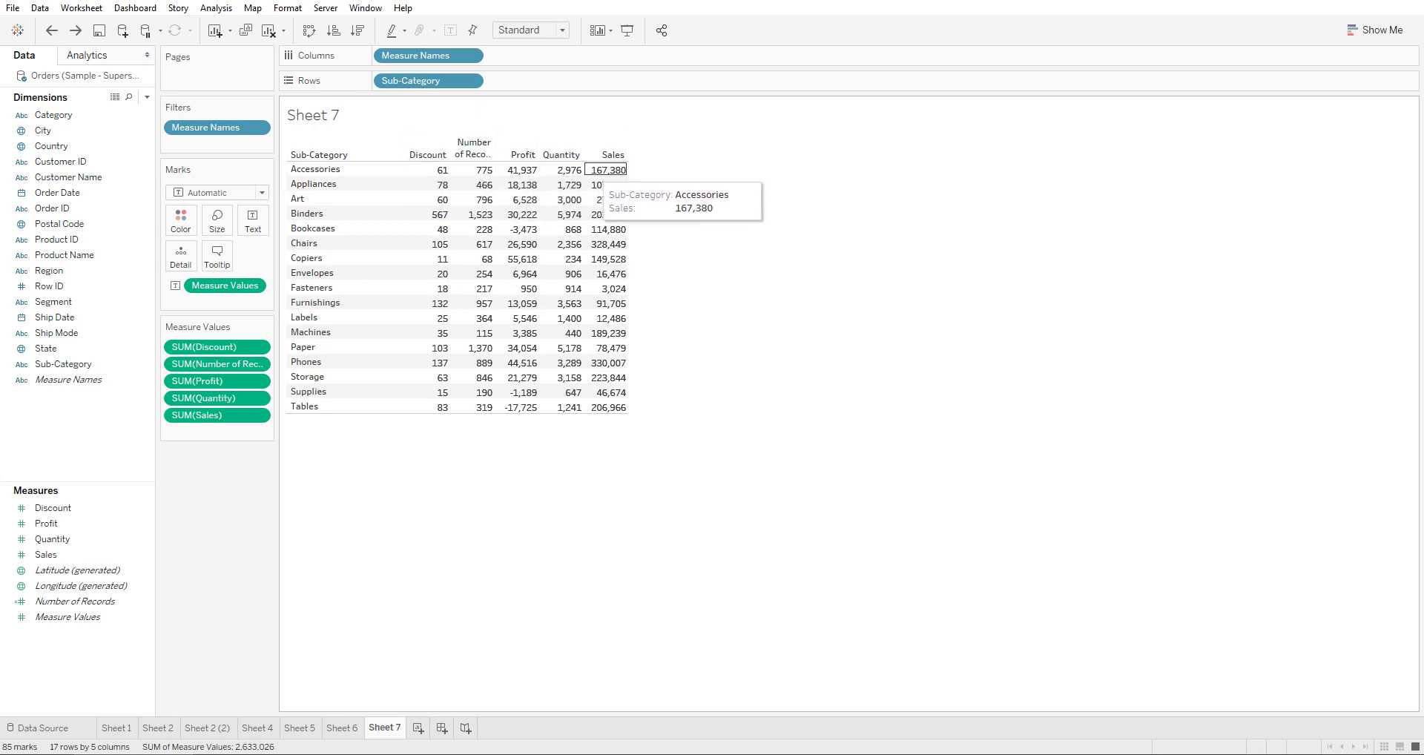
mouse_move(512, 170)
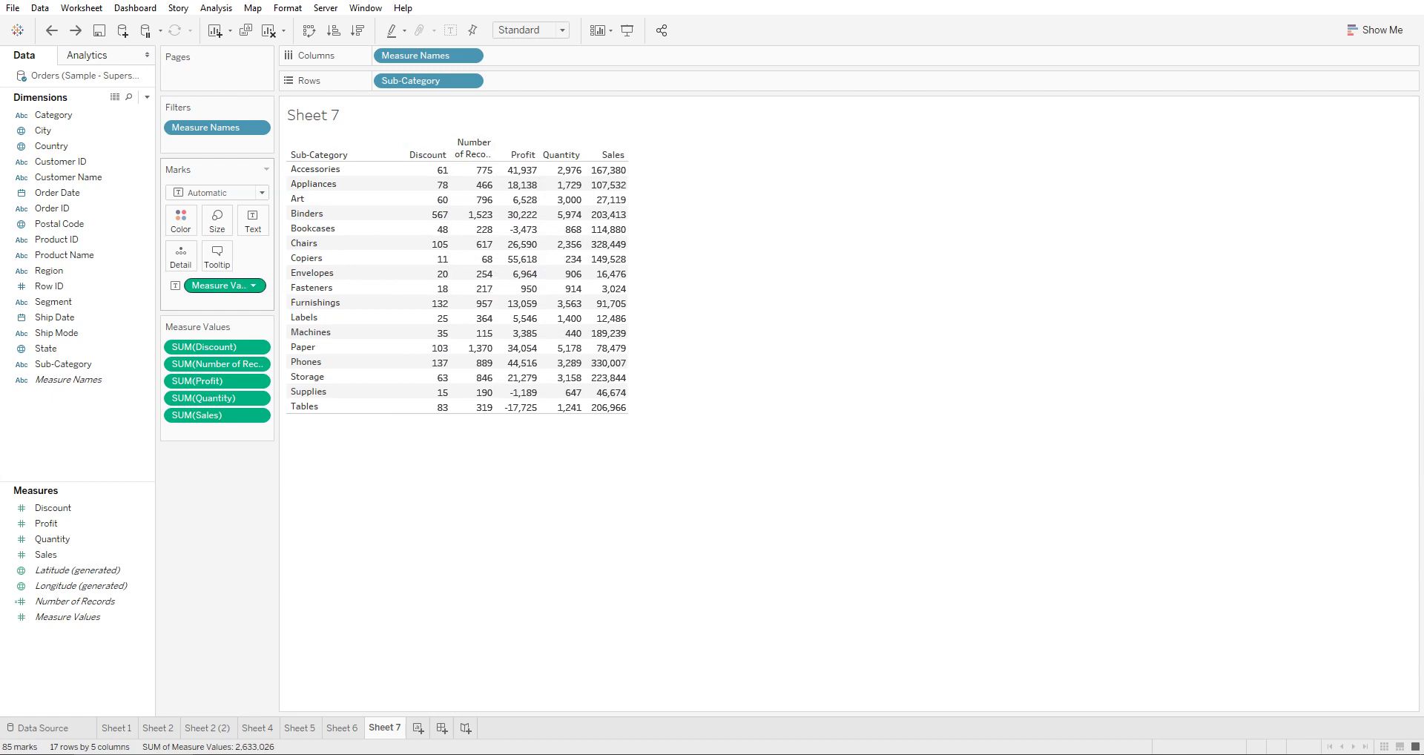
left_click_drag(223, 285, 182, 221)
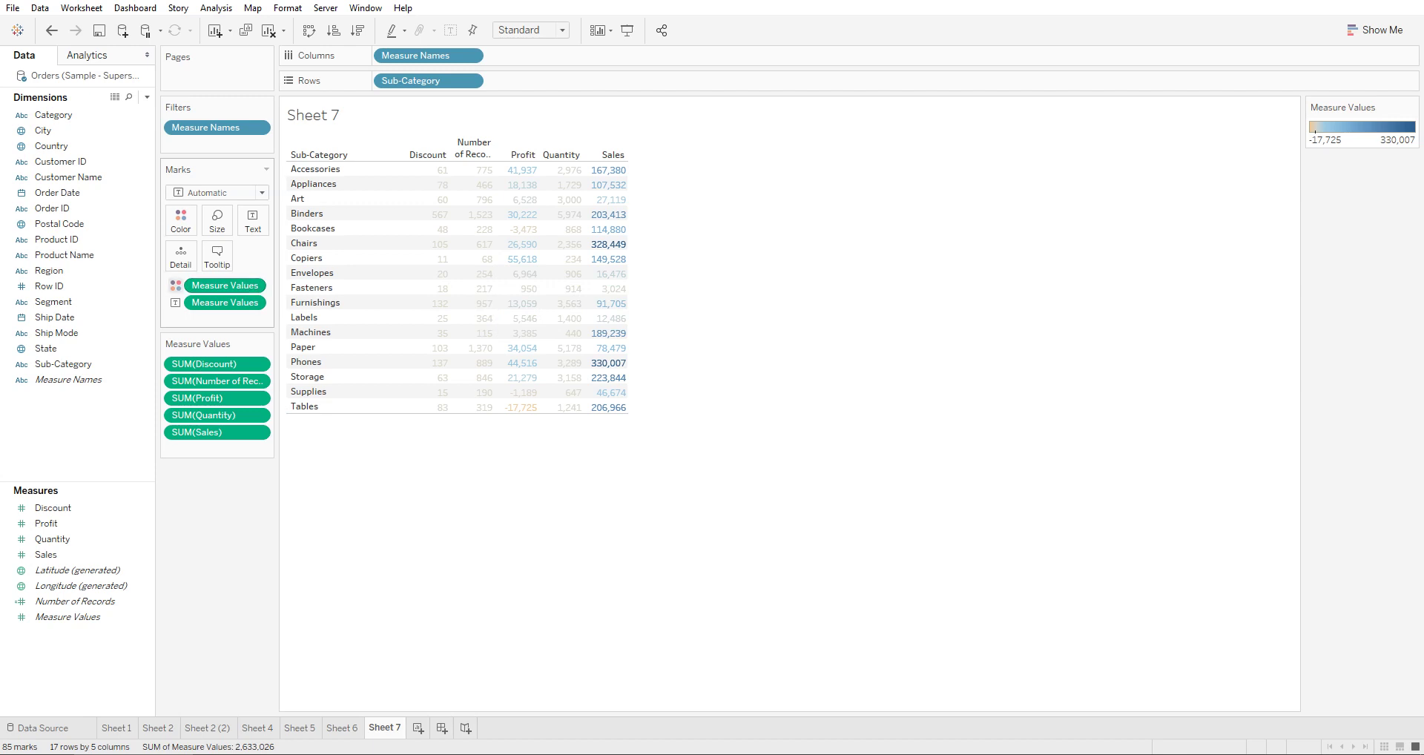
right_click(215, 285)
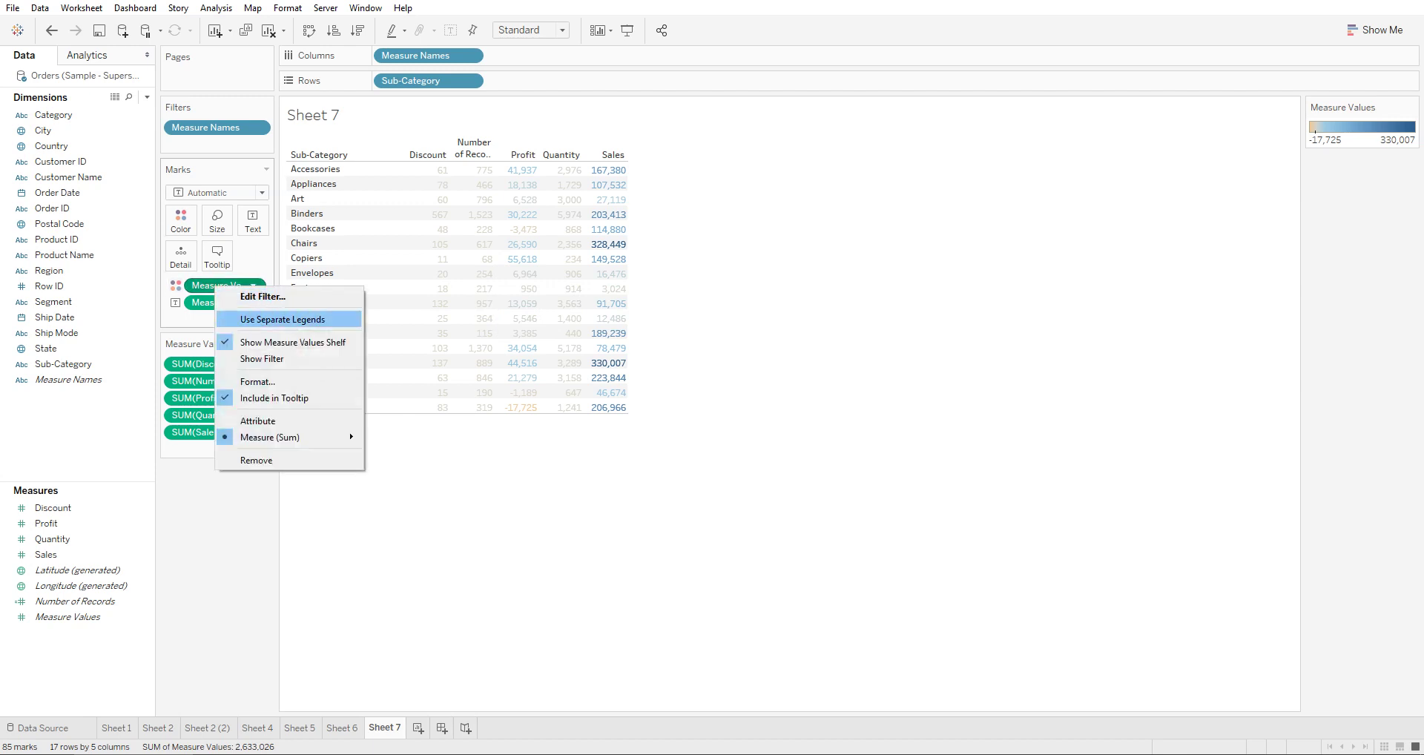
left_click(282, 319)
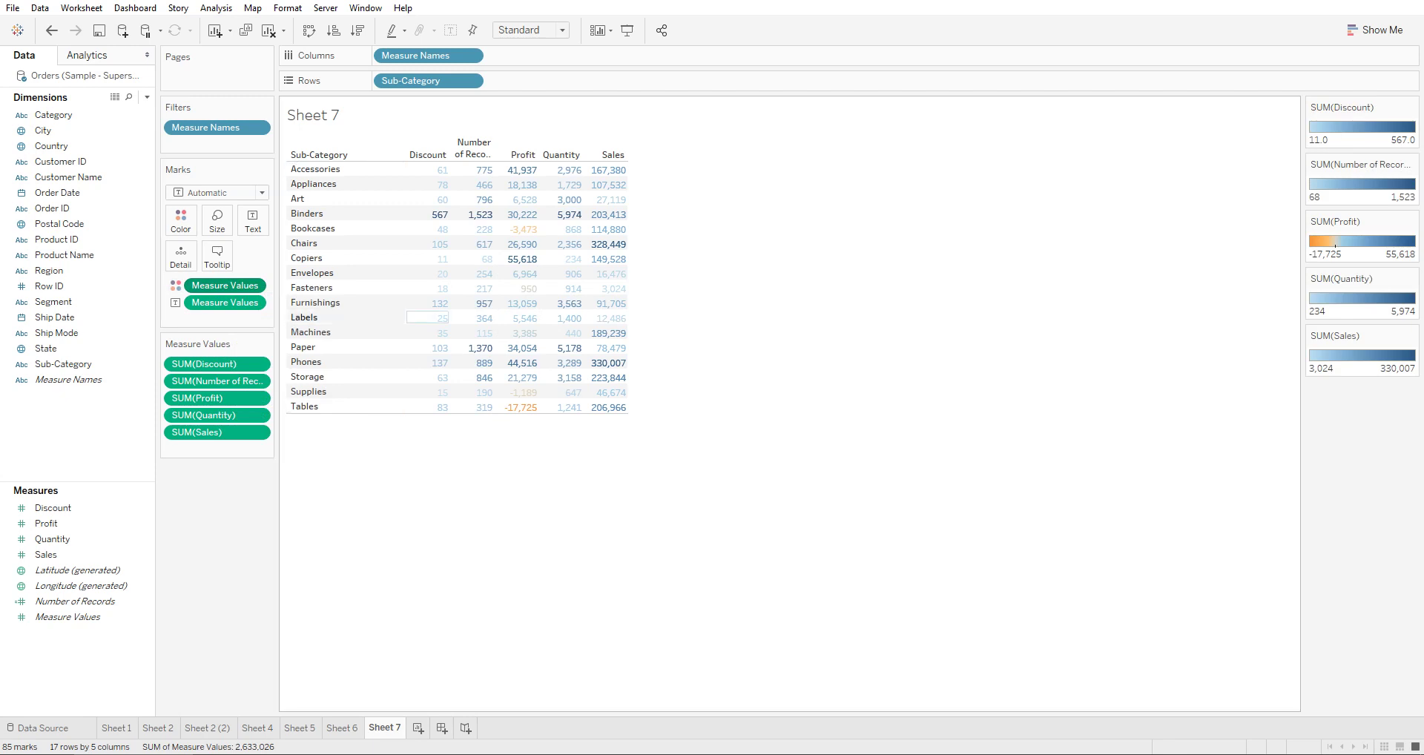
key("ctrl+z")
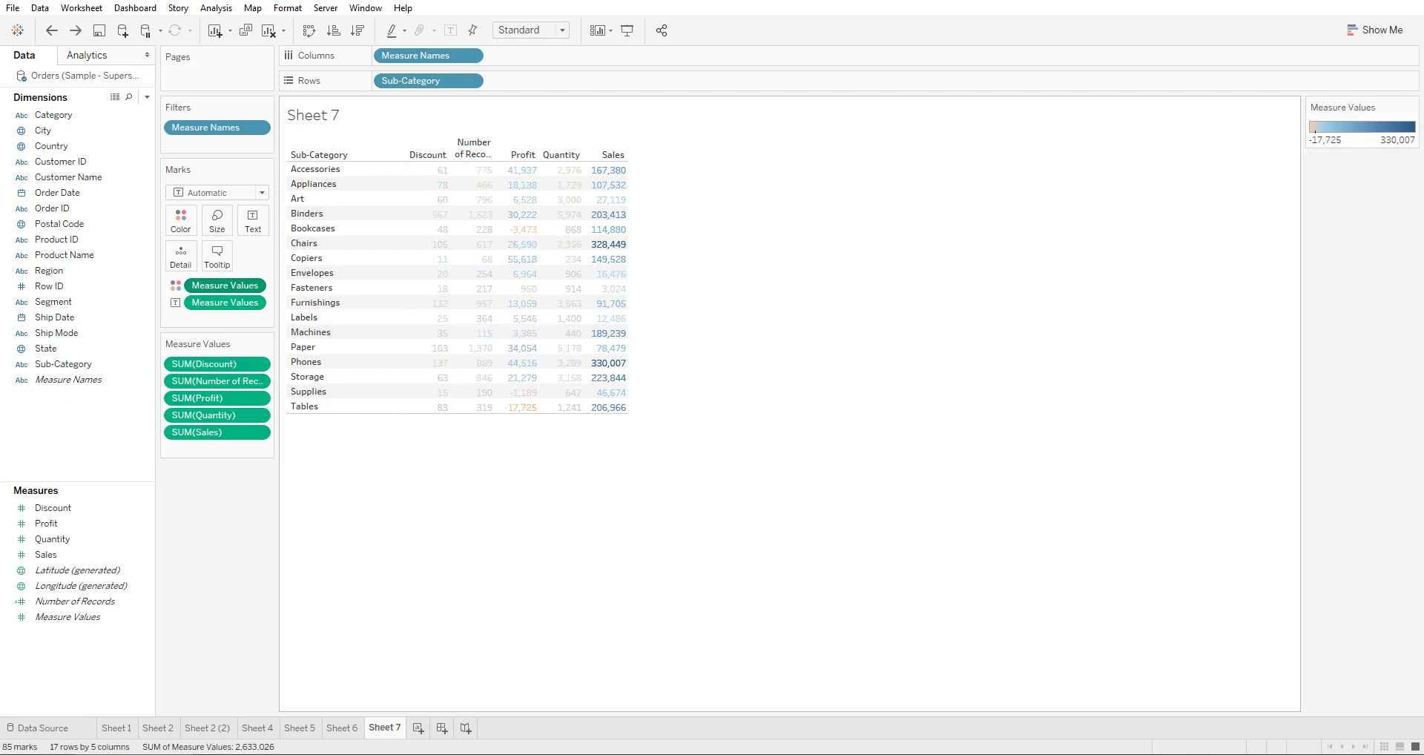
key("ctrl+y")
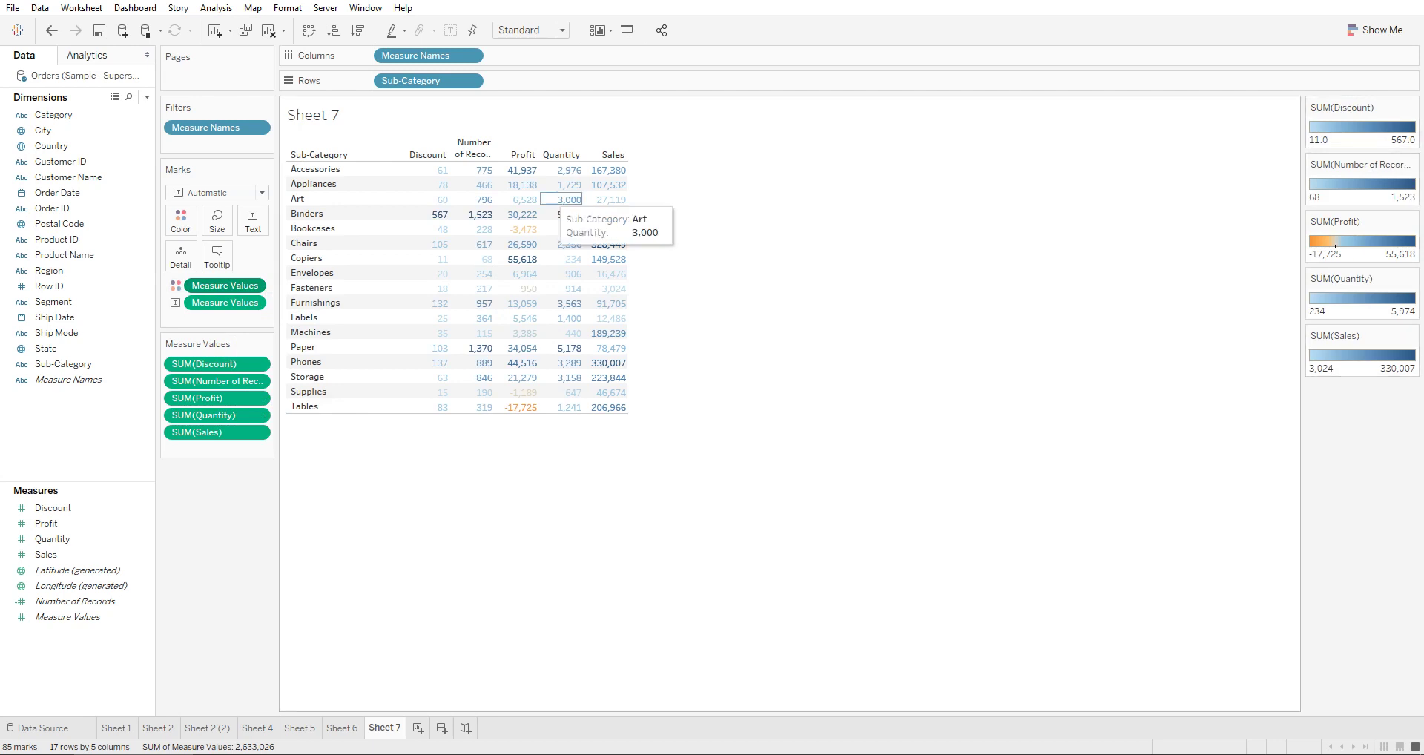
mouse_move(438, 172)
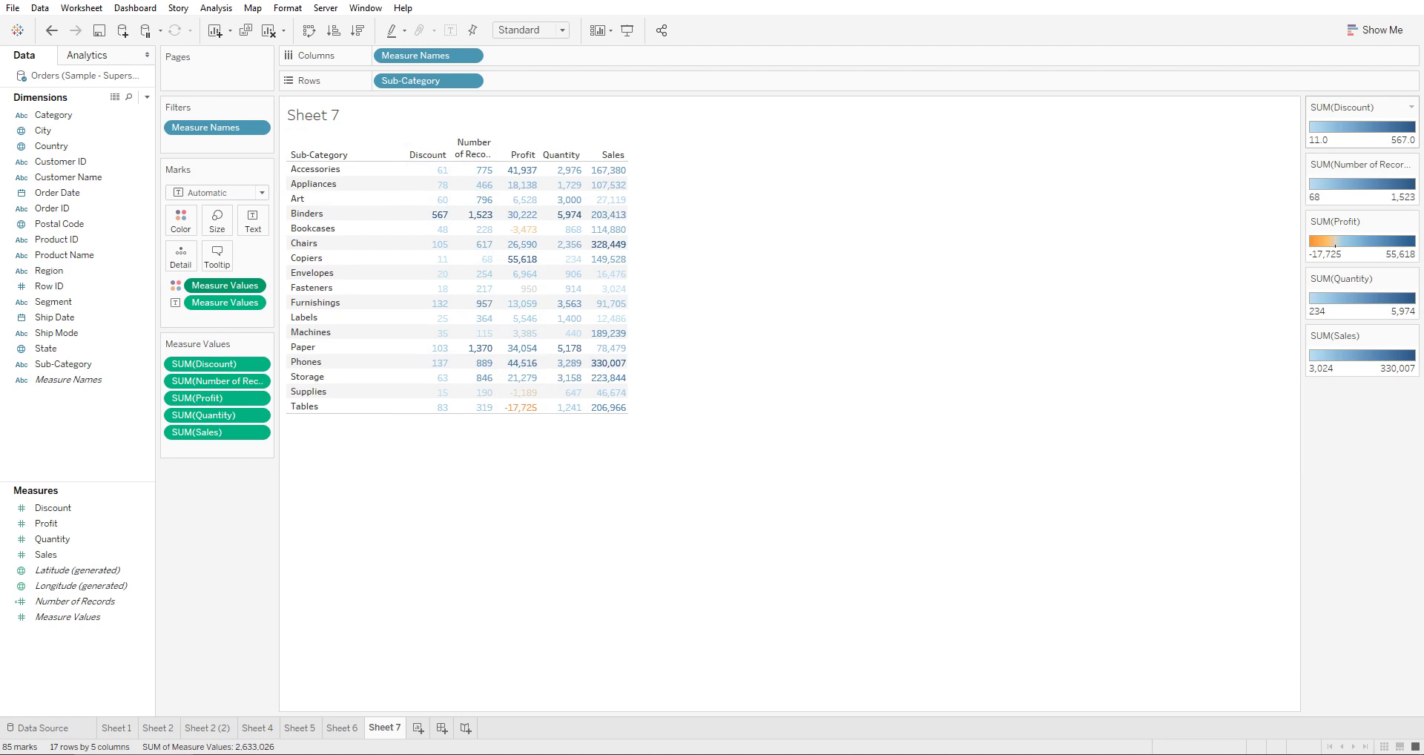
- Set the Discount color legend to the Red-Blue-White Diverging palette
right_click(1357, 129)
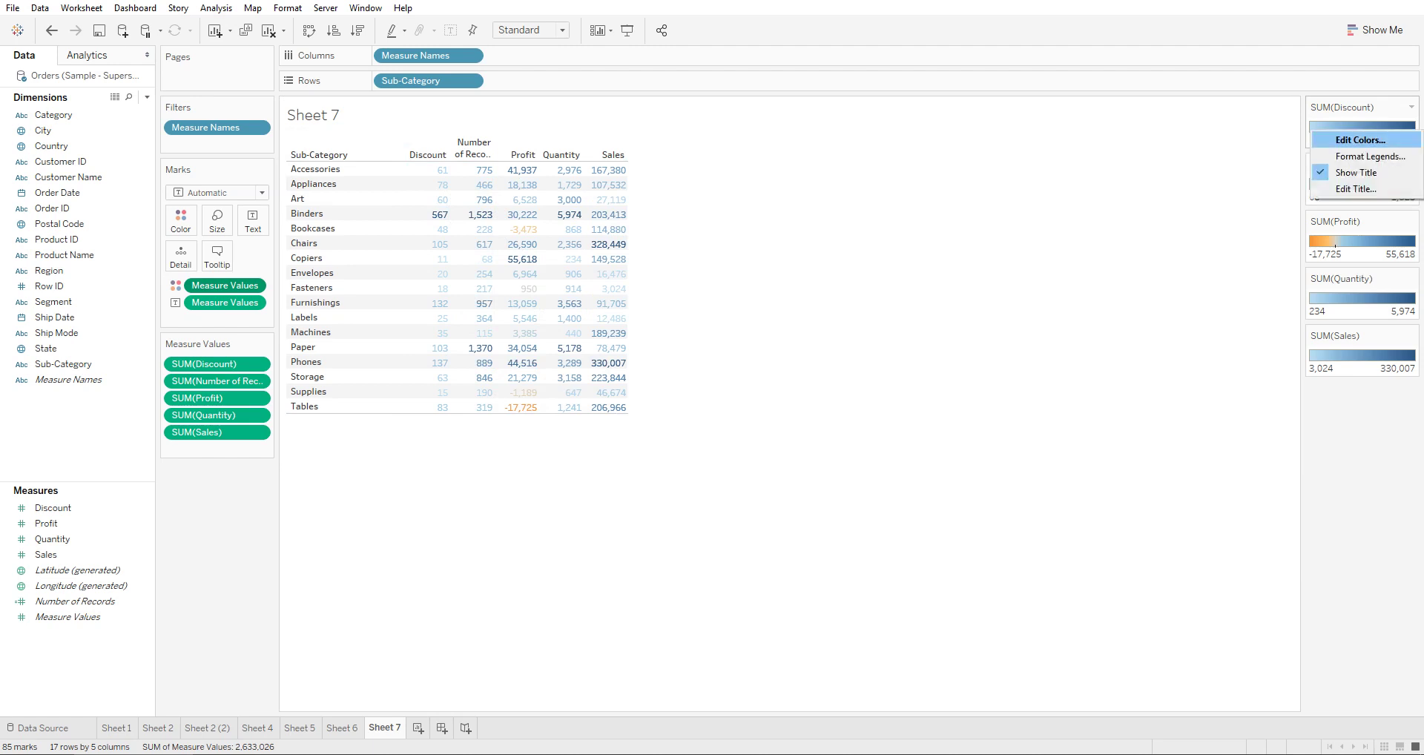
left_click(1360, 139)
left_click_drag(705, 271, 830, 234)
left_click(978, 275)
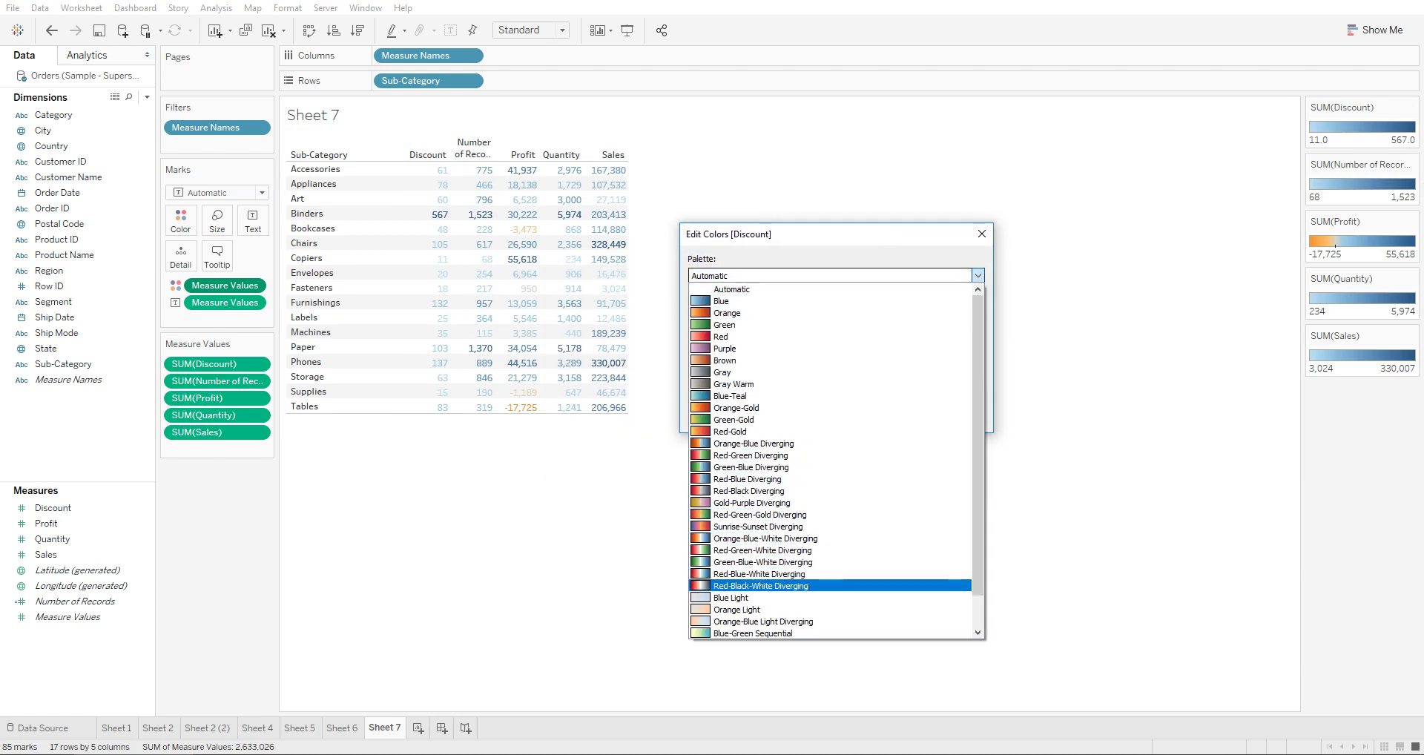
left_click(761, 573)
left_click(957, 415)
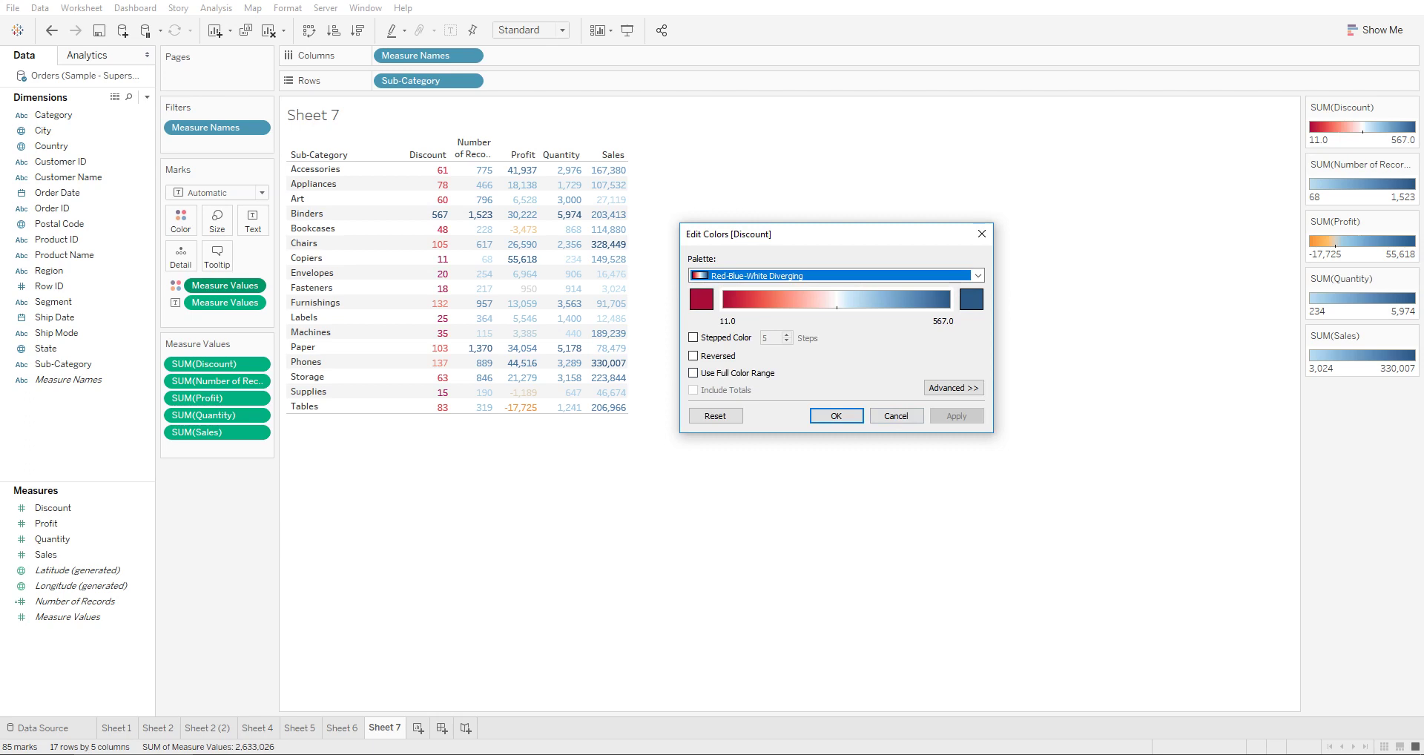
left_click(836, 416)
- Set the Number of Records color legend to the Orange-Gold palette
right_click(1362, 192)
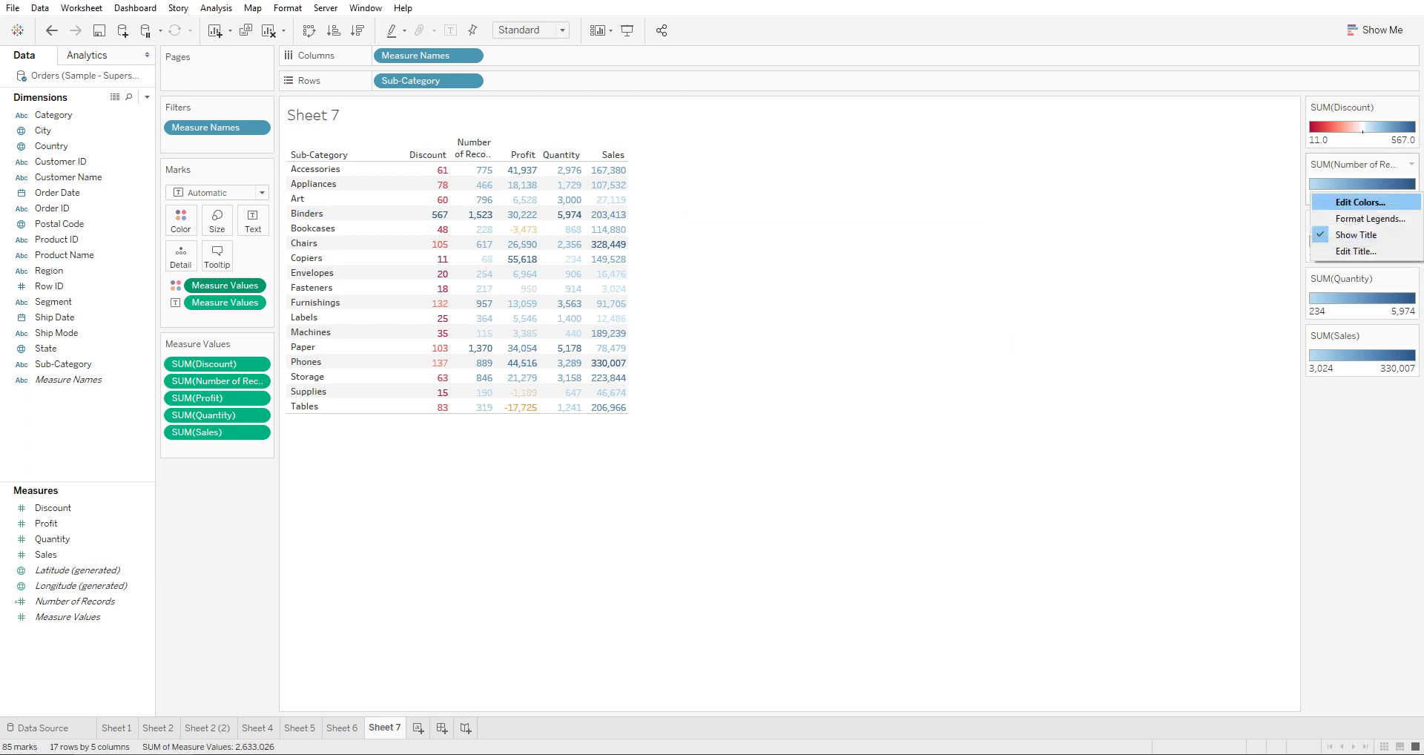
left_click(1360, 202)
left_click(853, 313)
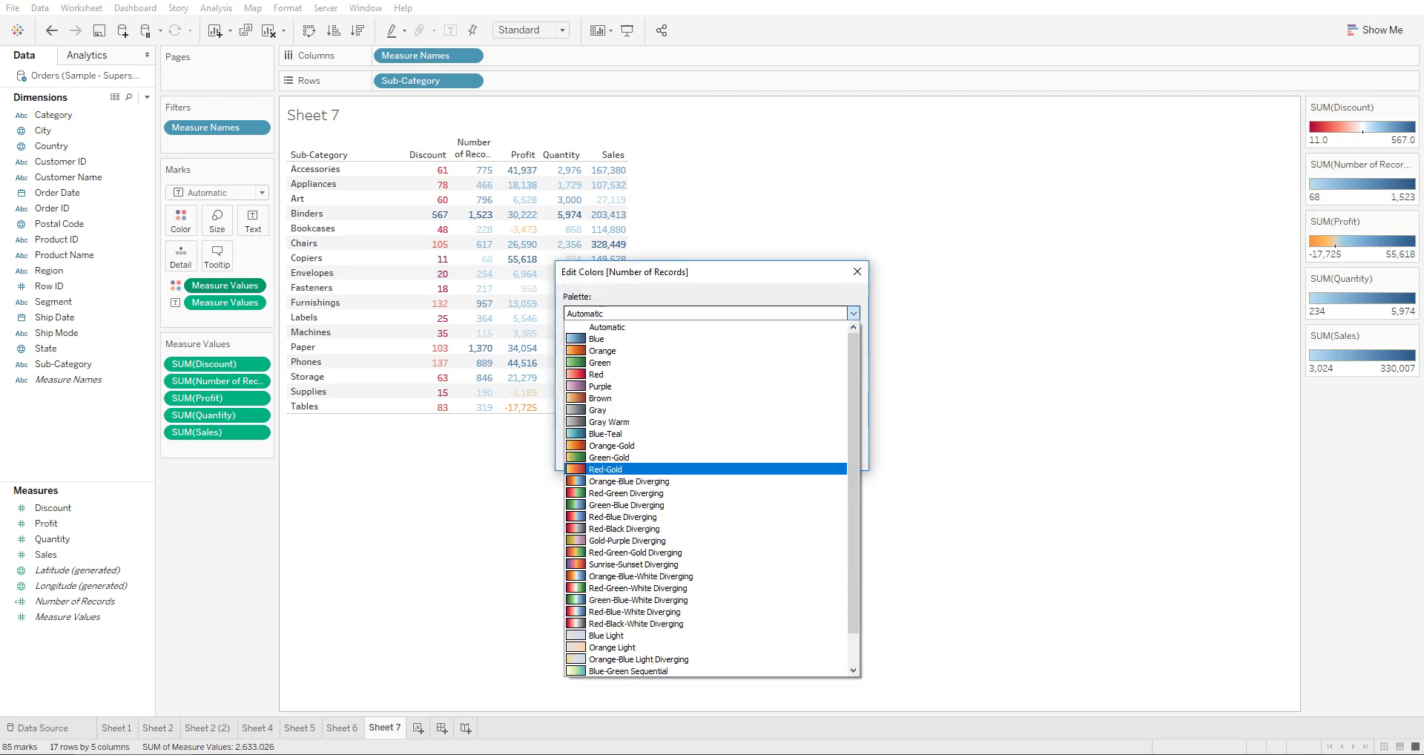
left_click(611, 445)
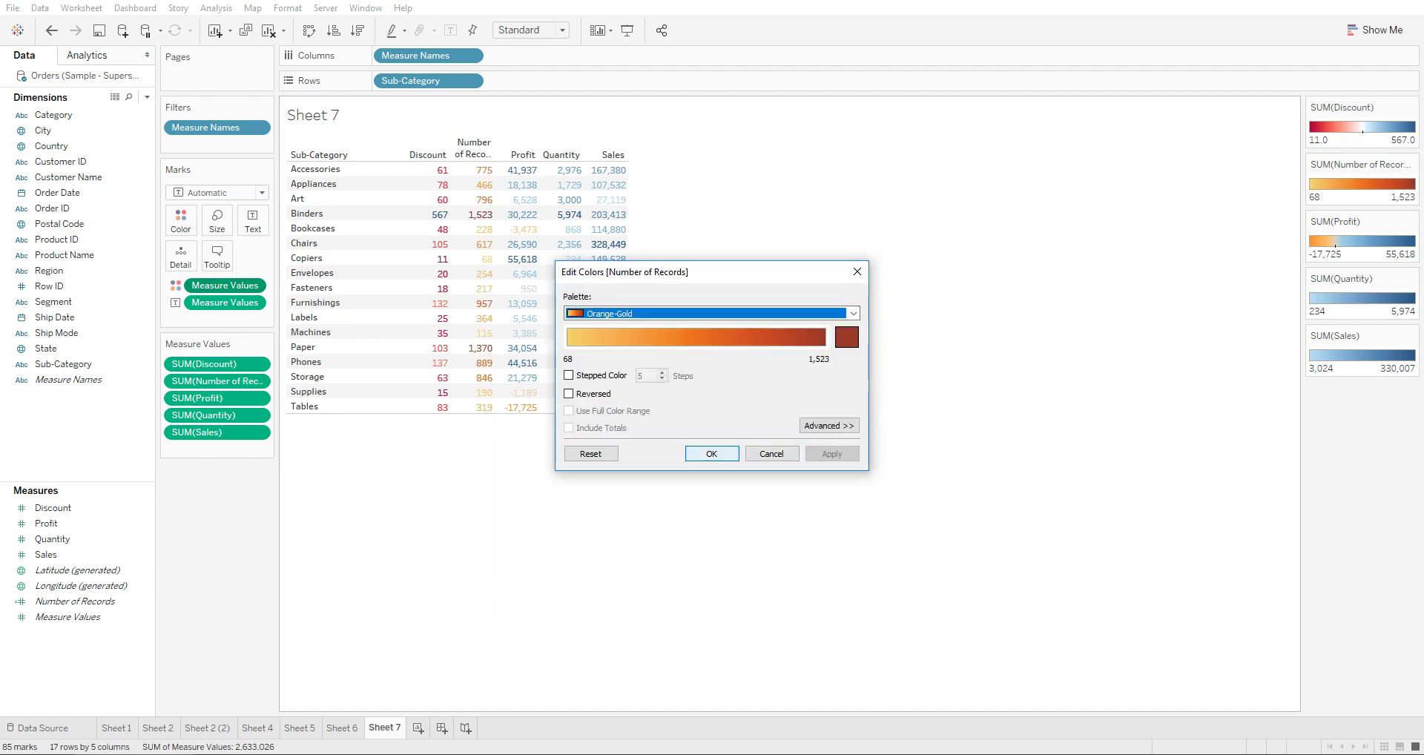
left_click(710, 453)
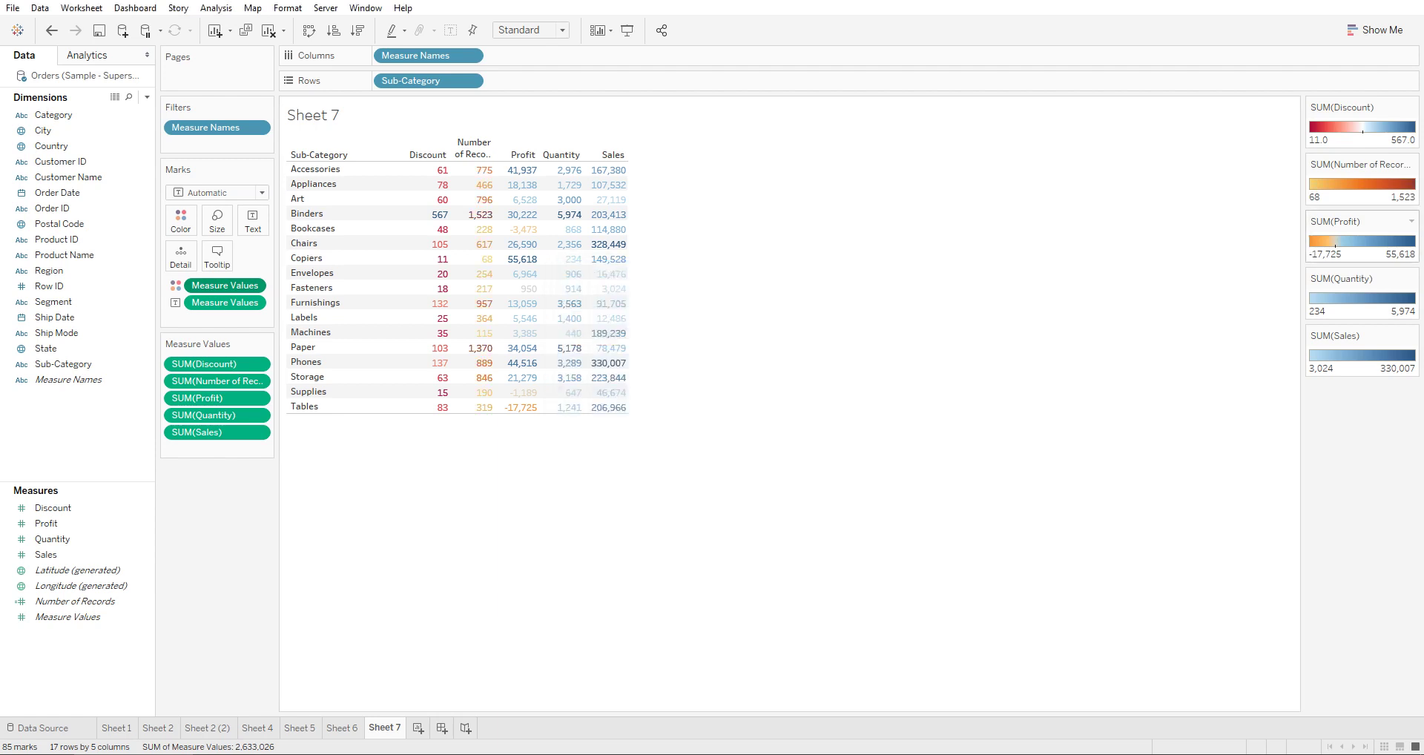
- Apply the Red-Green Diverging palette to the Profit color legend
left_click(1411, 221)
left_click(1360, 259)
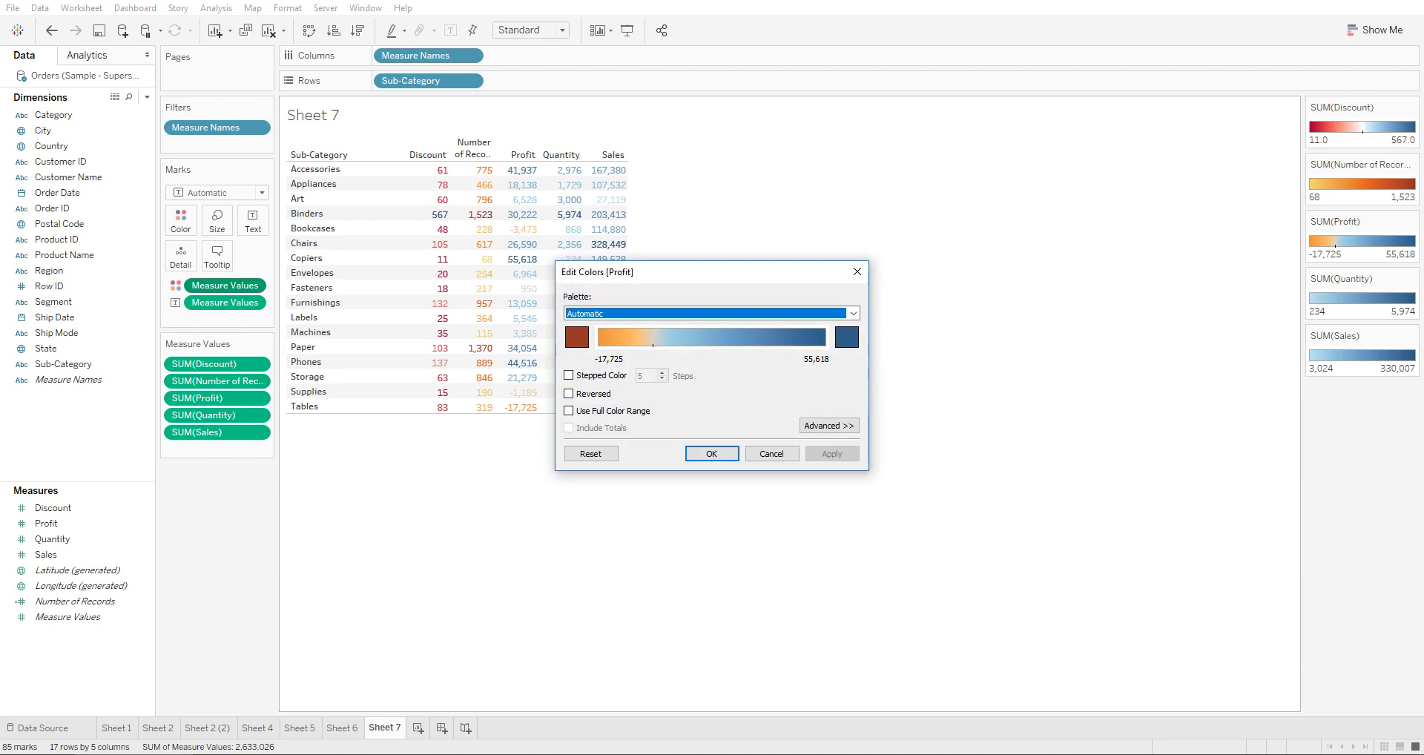
left_click_drag(710, 271, 805, 267)
left_click(804, 308)
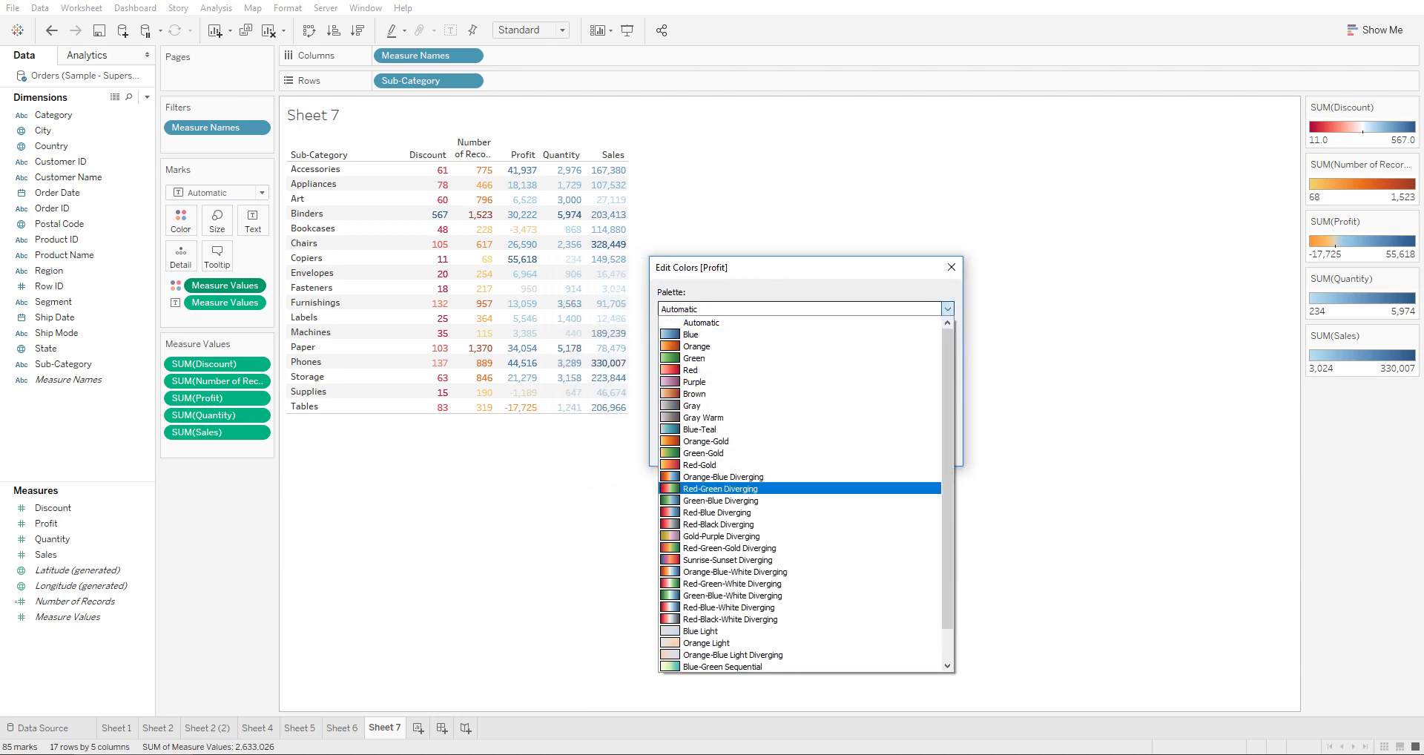
key("Return")
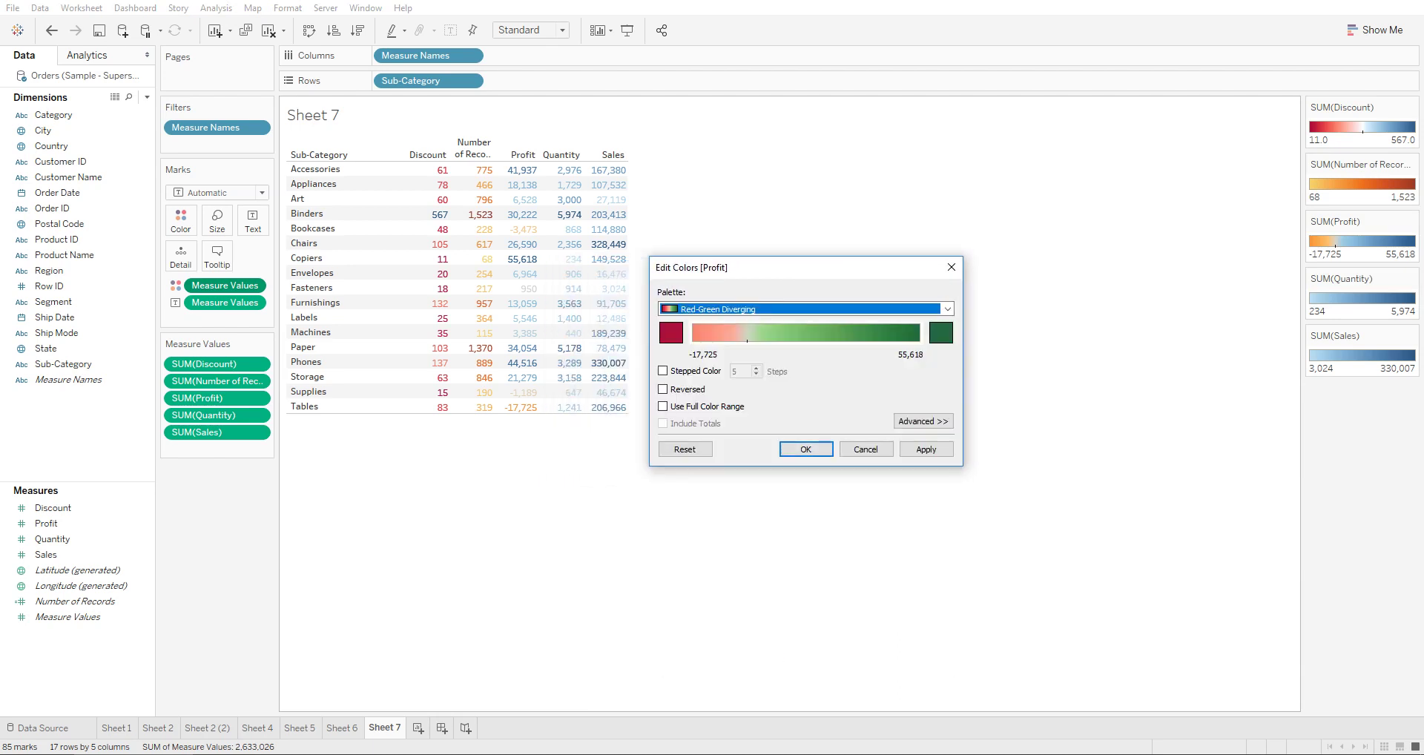
left_click(925, 449)
- Make the Profit colors stepped with 2 steps and apply the change
left_click(663, 371)
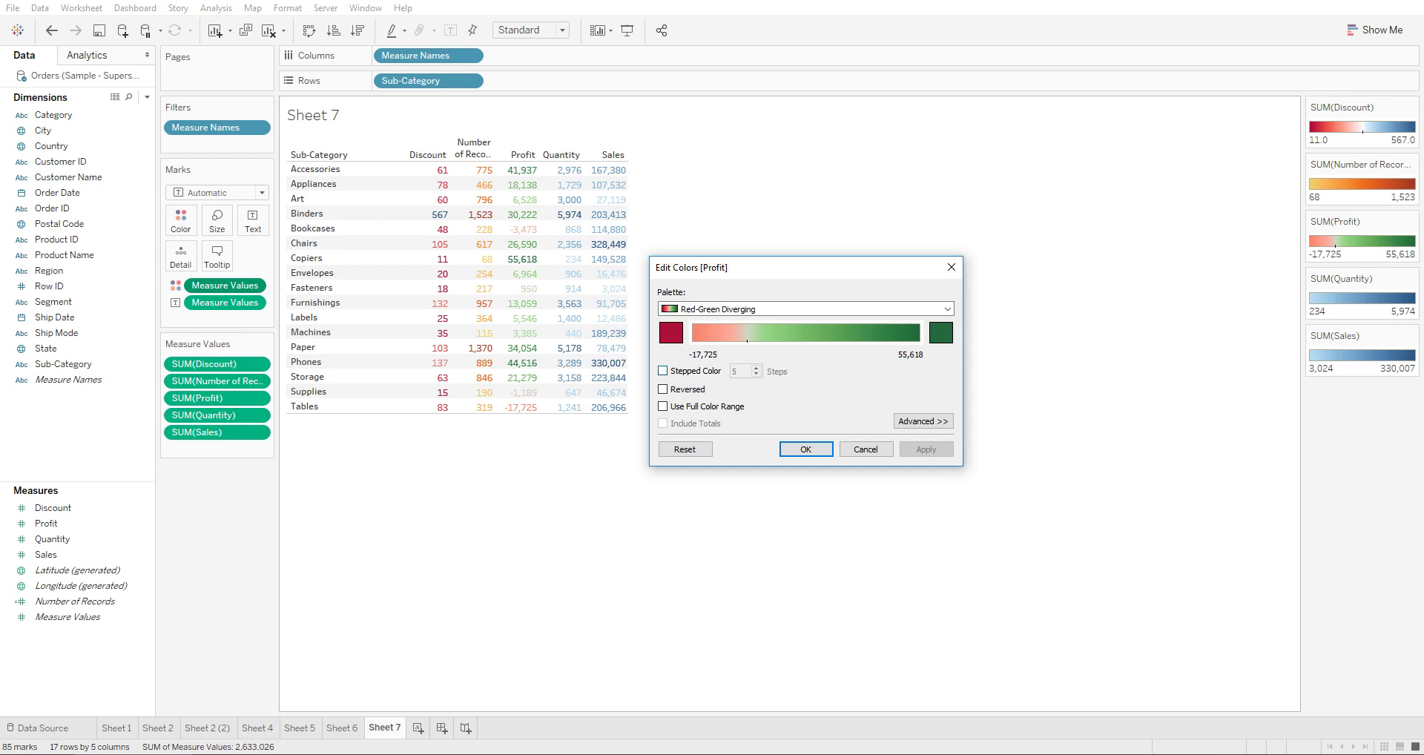
left_click(756, 374)
left_click(756, 375)
left_click(756, 375)
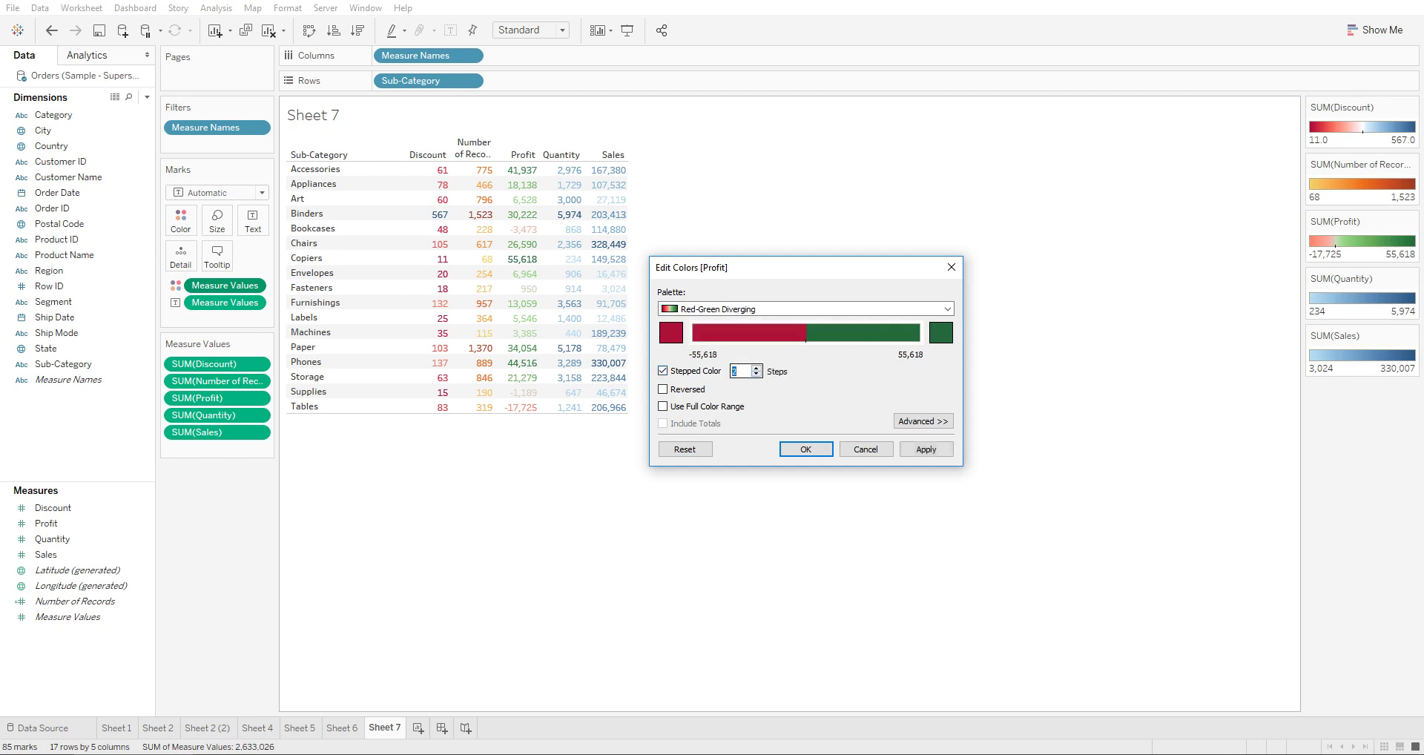
left_click(925, 448)
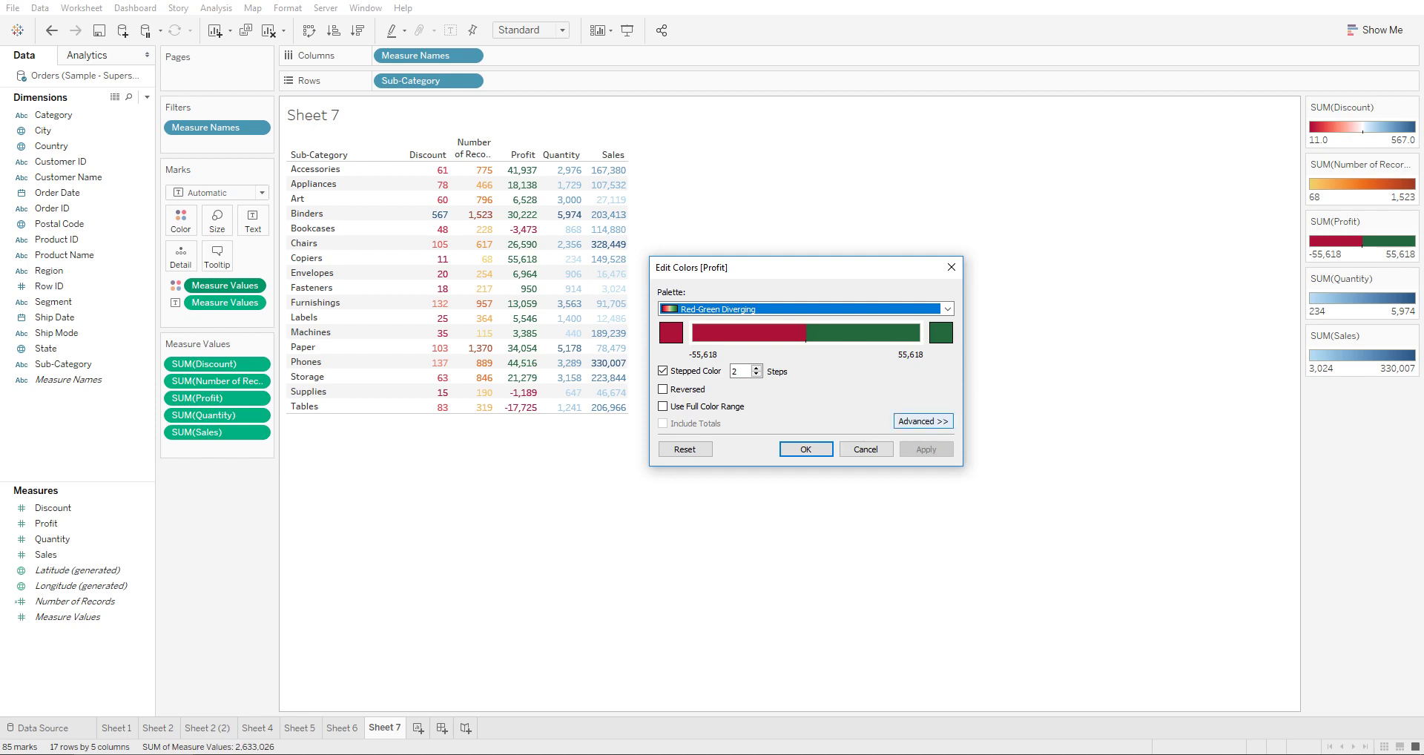
- Fix the center of the Profit color range at 0, apply it and close the color settings
left_click(924, 421)
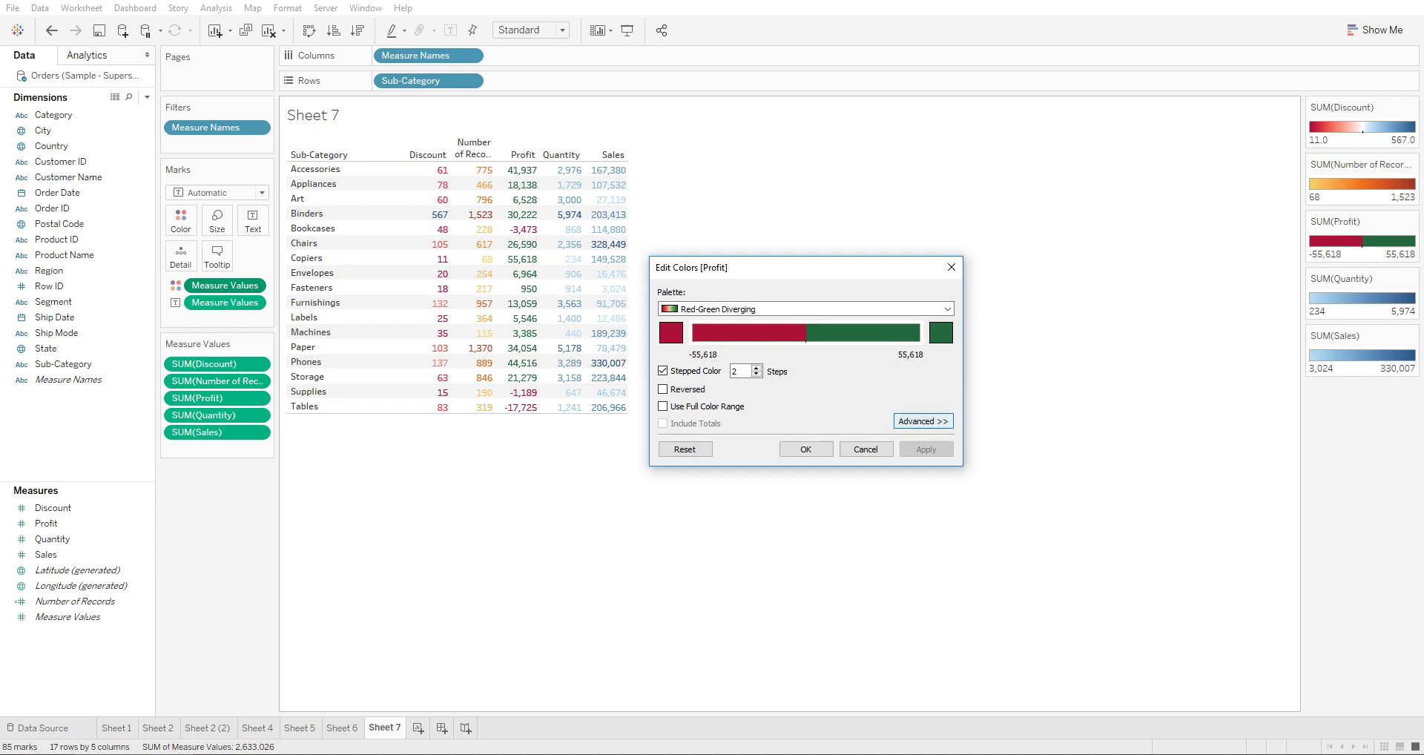
left_click(663, 482)
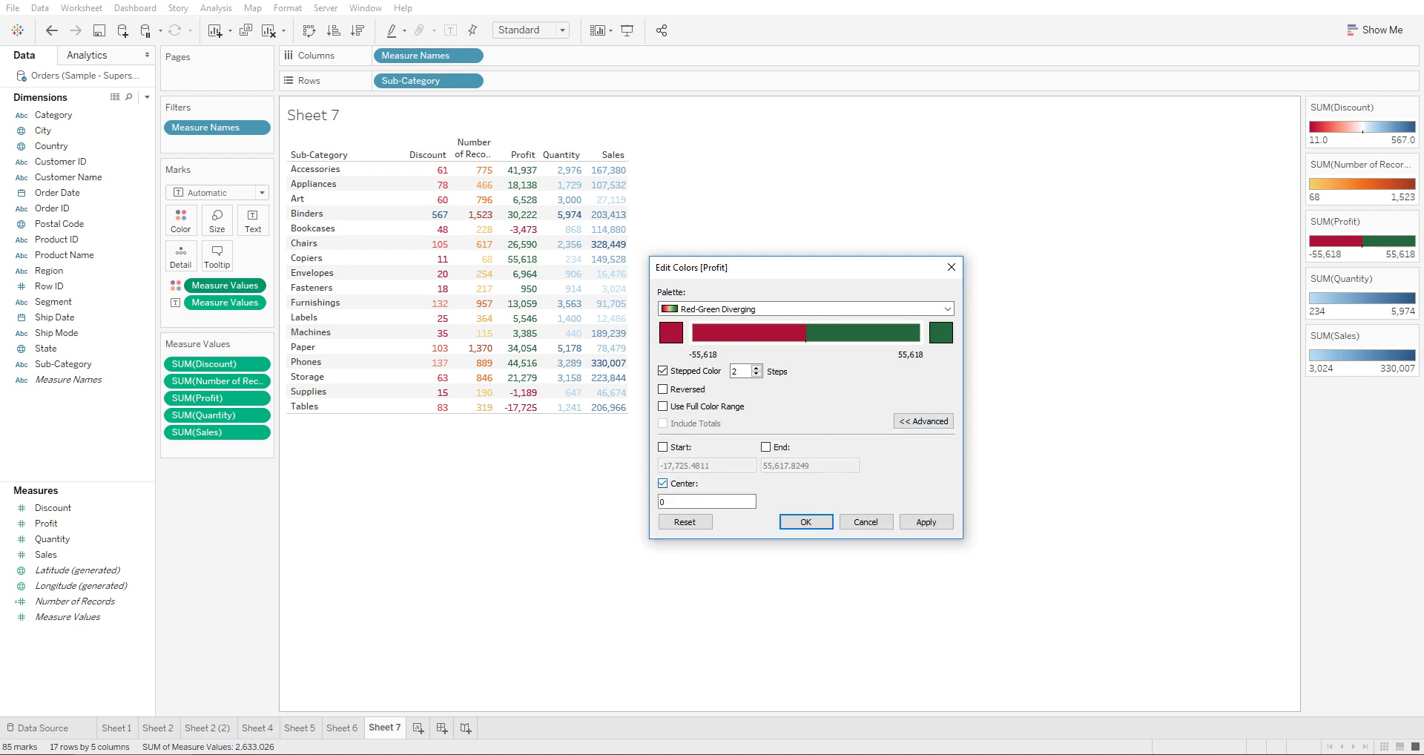
left_click(925, 522)
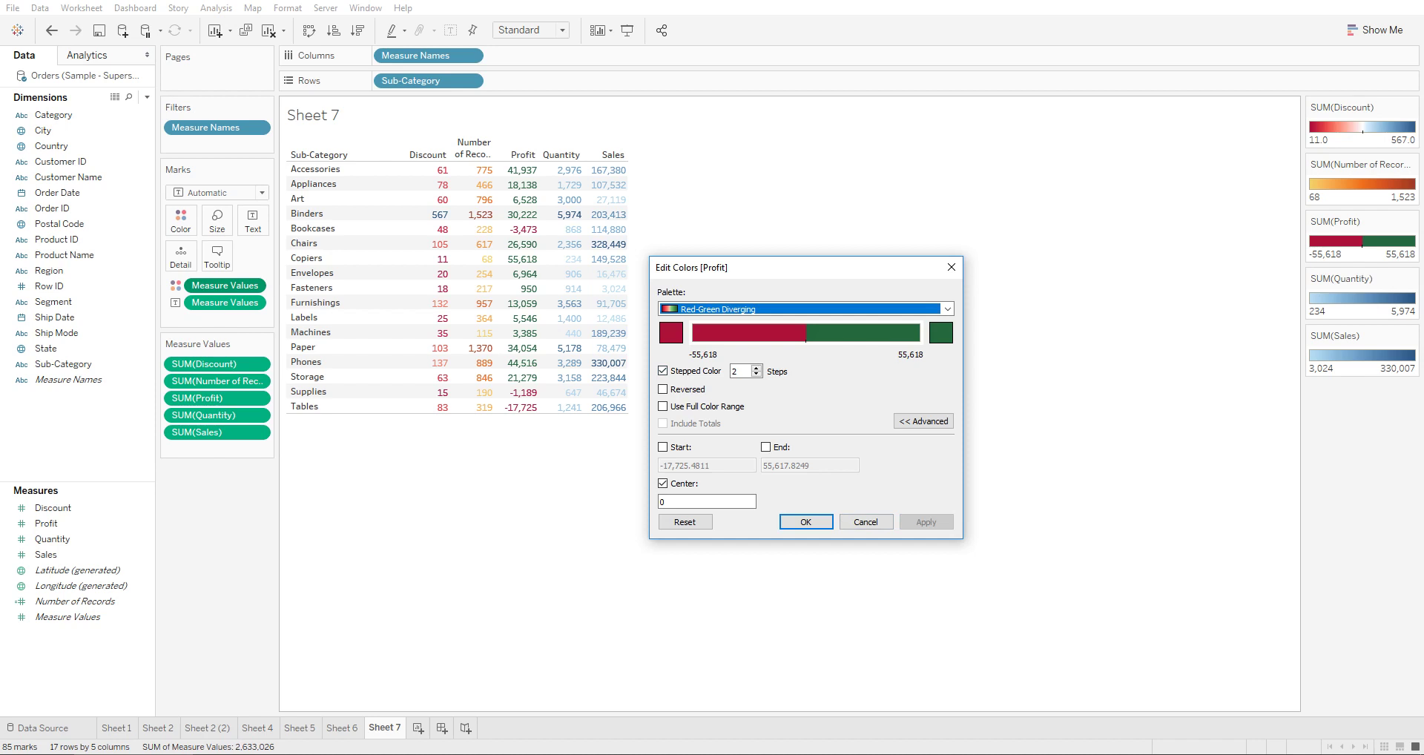
left_click(663, 483)
left_click(925, 522)
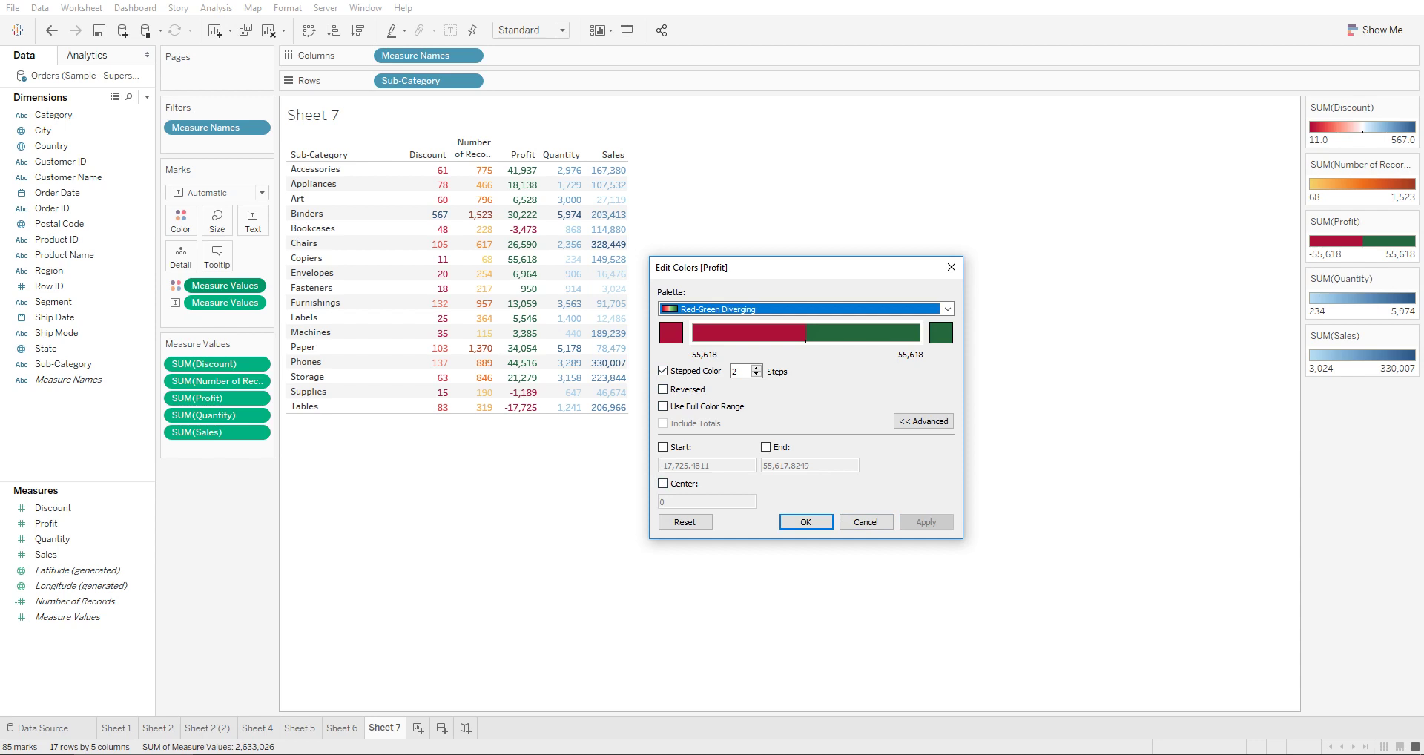
left_click(662, 483)
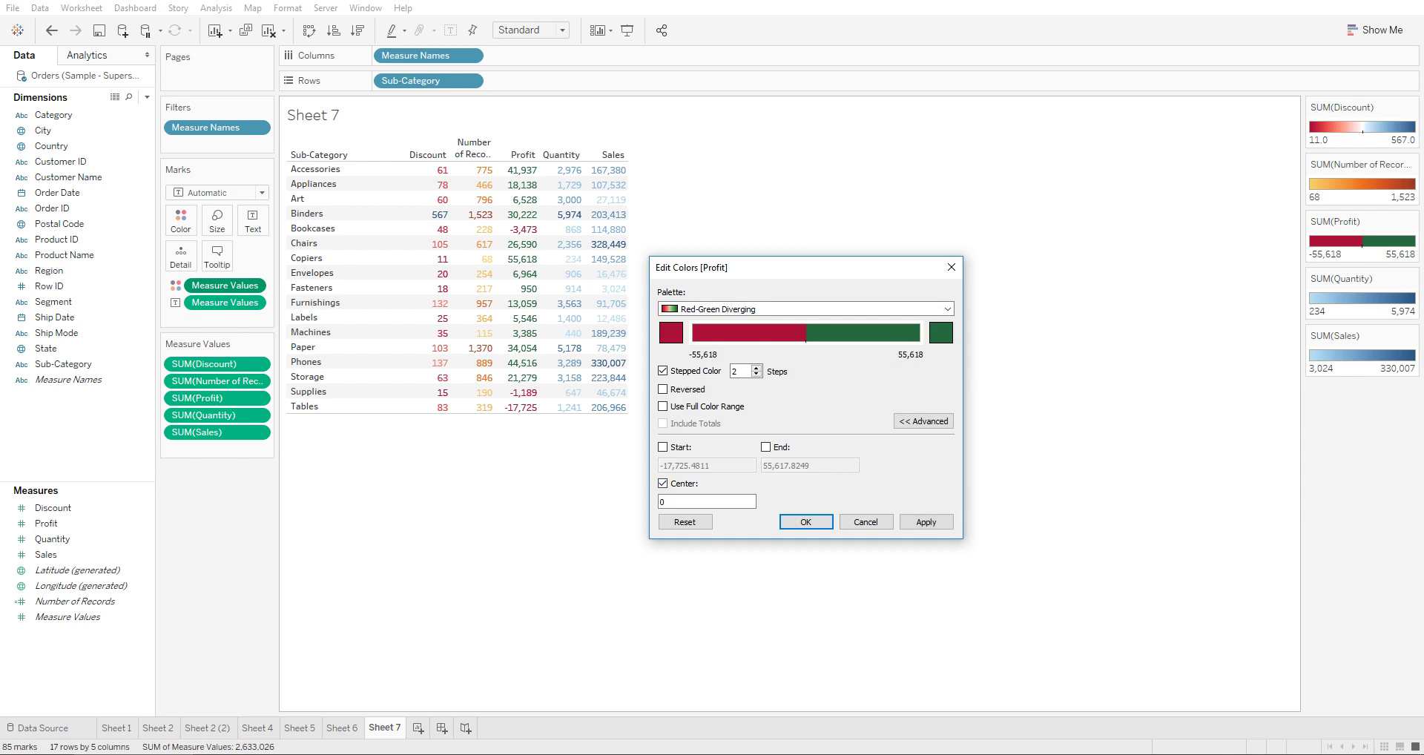
left_click(925, 522)
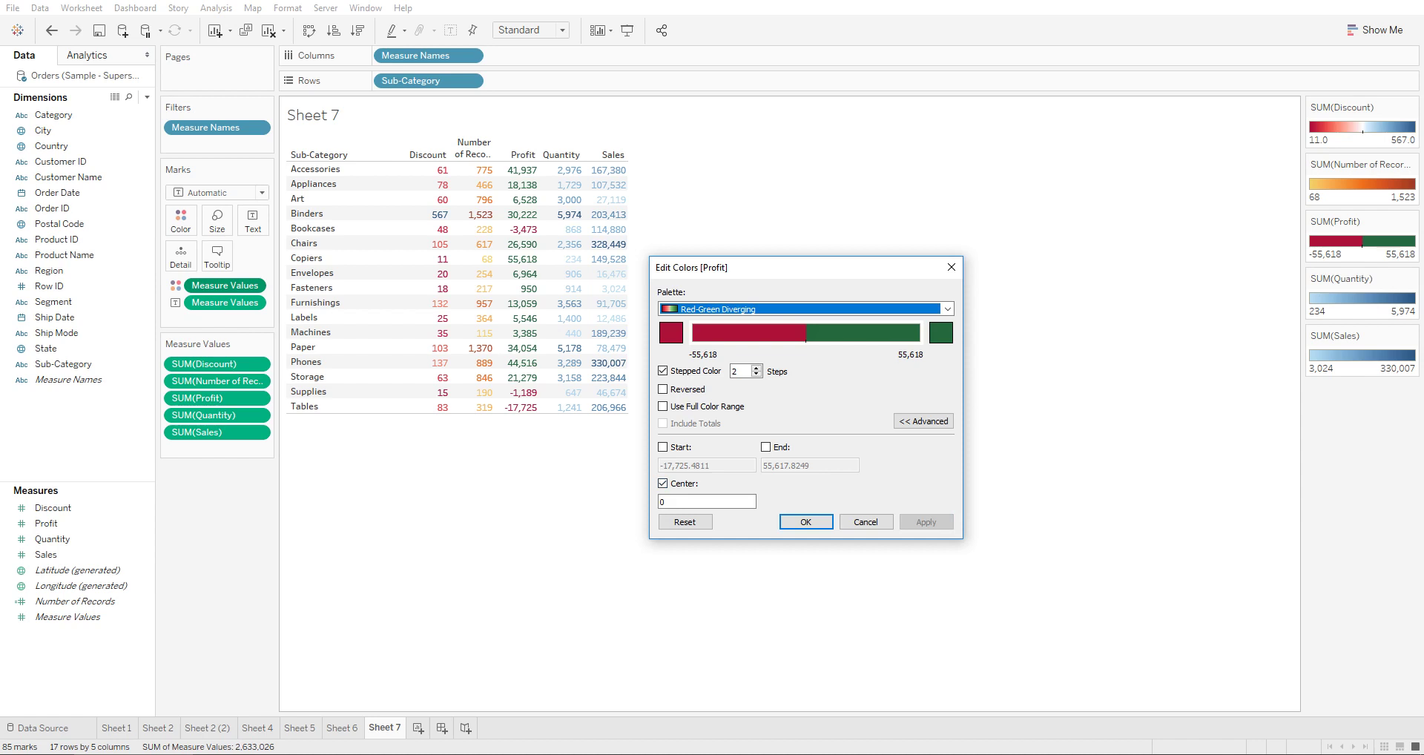
left_click(952, 267)
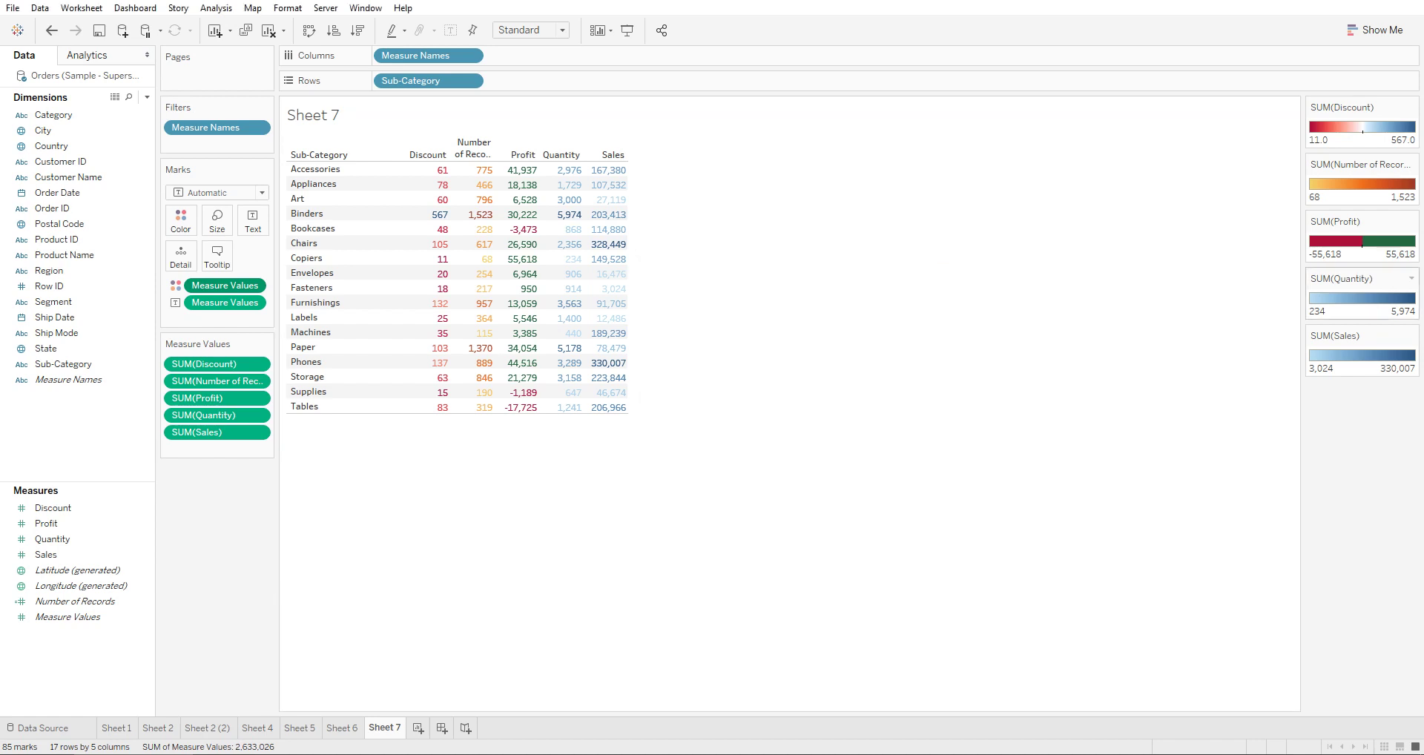